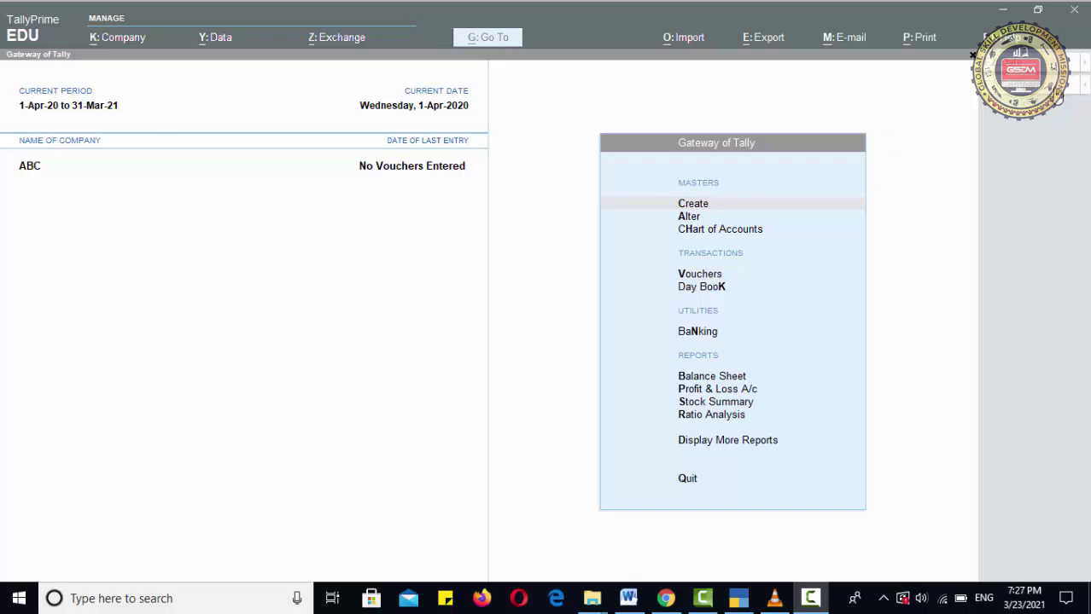
Step: Bring up the F3 Company options flyout while company ABC is loaded
{"action": "left_click", "coordinate": [1084, 87]}
{"action": "left_click", "coordinate": [1084, 88]}
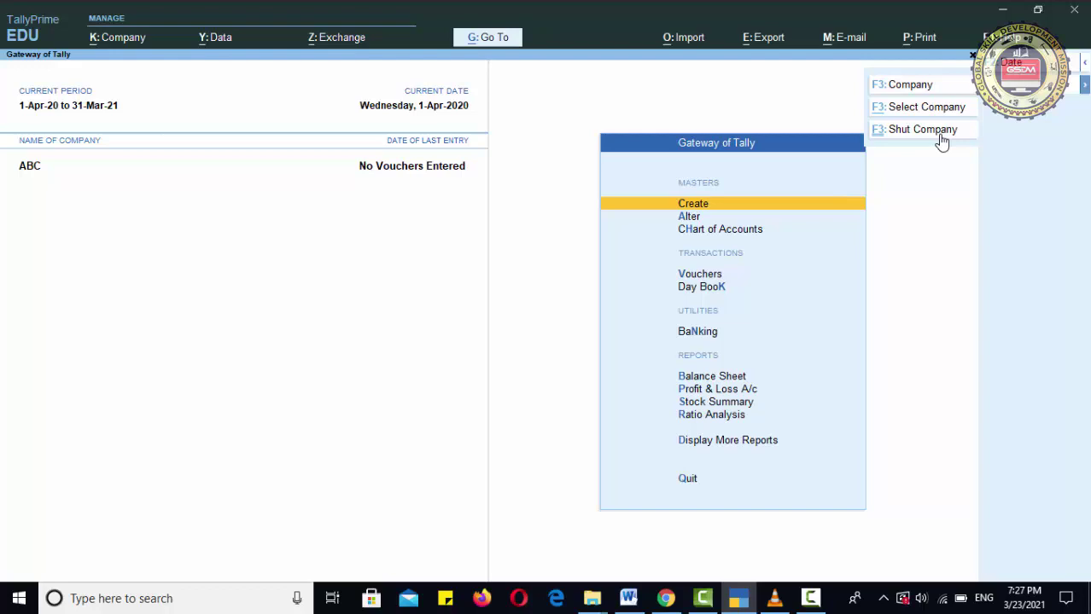
Step: Shut company ABC via Shut Company until the Select Company screen appears
{"action": "left_click", "coordinate": [941, 130]}
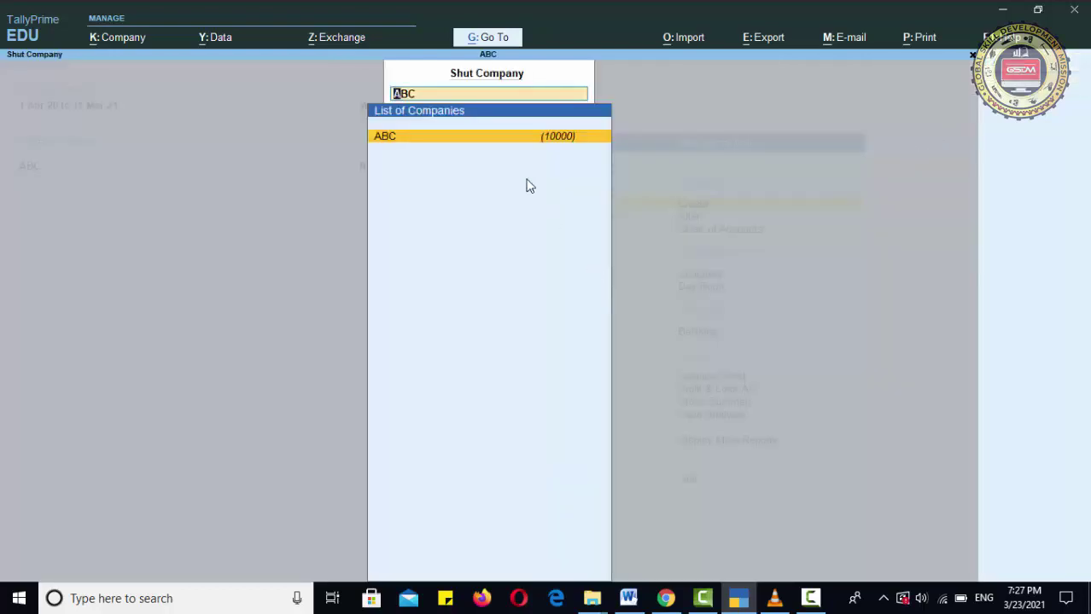
{"action": "left_click", "coordinate": [467, 137]}
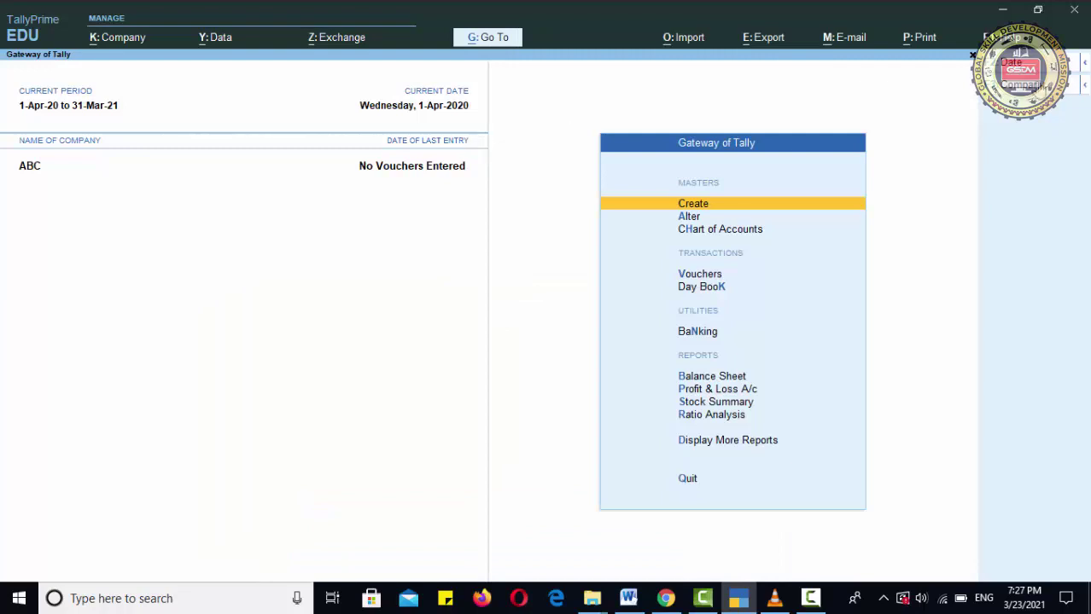
{"action": "left_click", "coordinate": [1083, 89]}
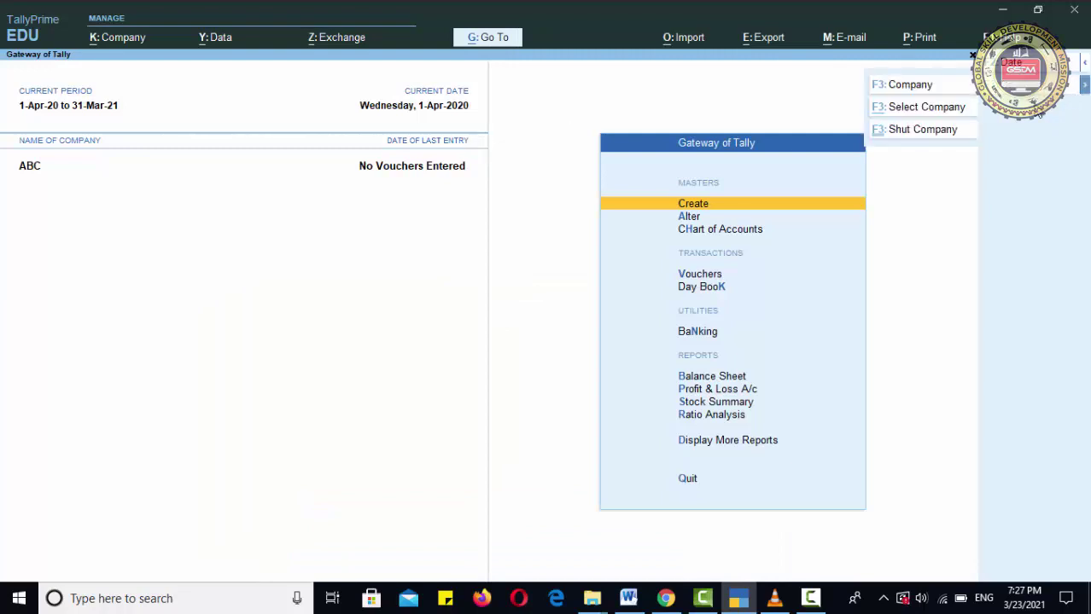
{"action": "left_click", "coordinate": [923, 133]}
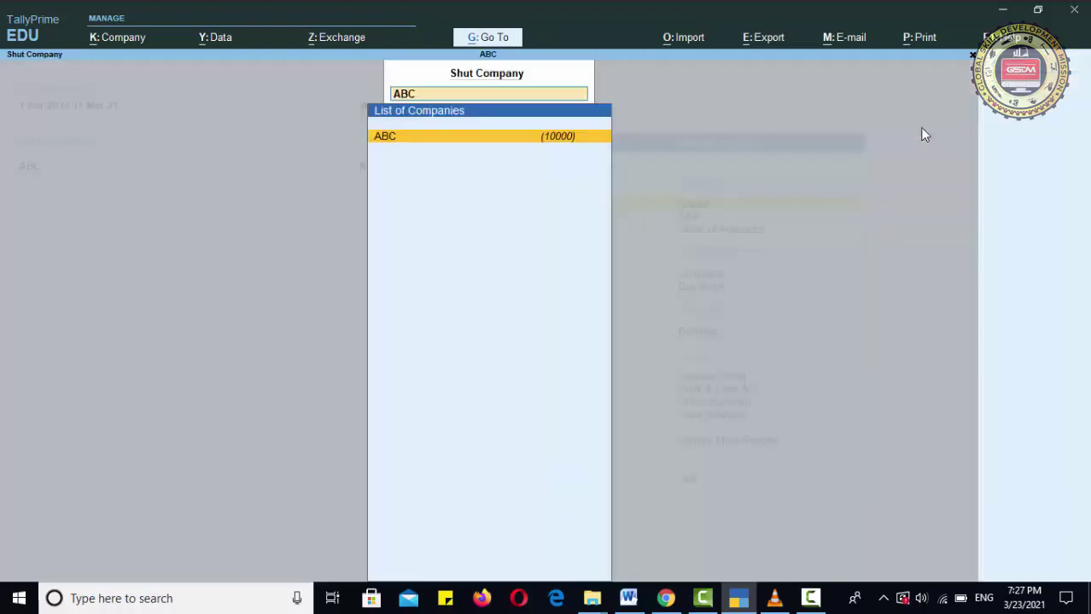
{"action": "left_click", "coordinate": [543, 139]}
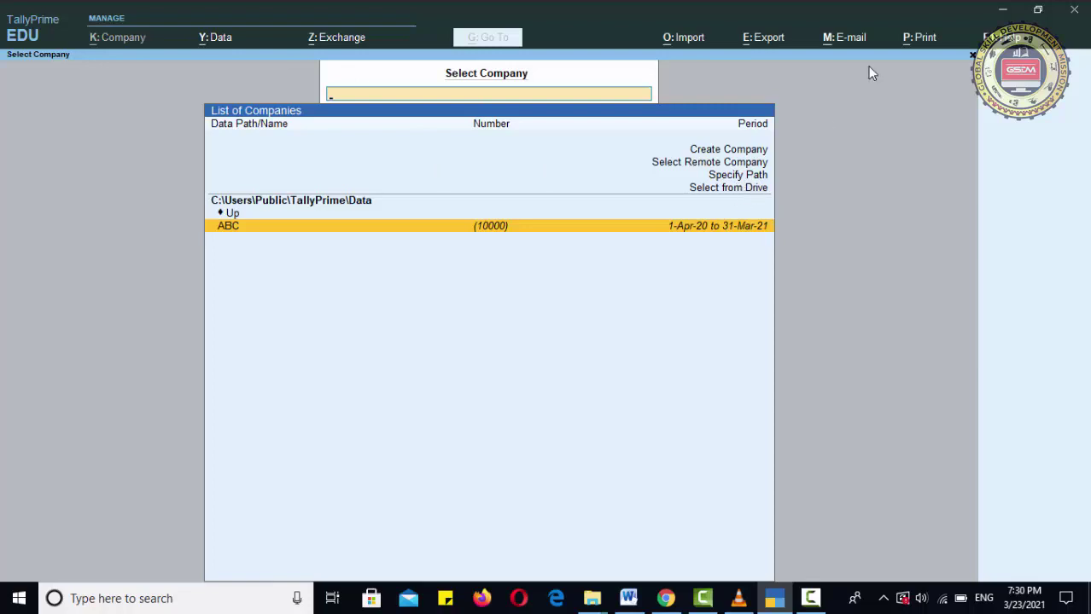
Step: Start Create Company and check that the data path stays C:\Users\Public\TallyPrime\Data
{"action": "left_click", "coordinate": [726, 153]}
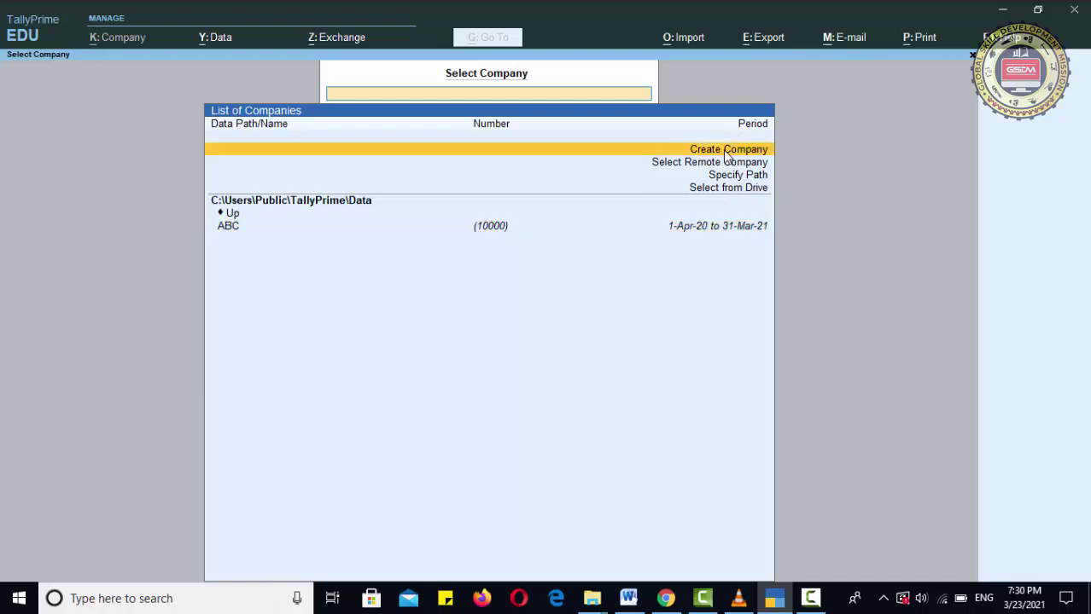
{"action": "left_click", "coordinate": [726, 154]}
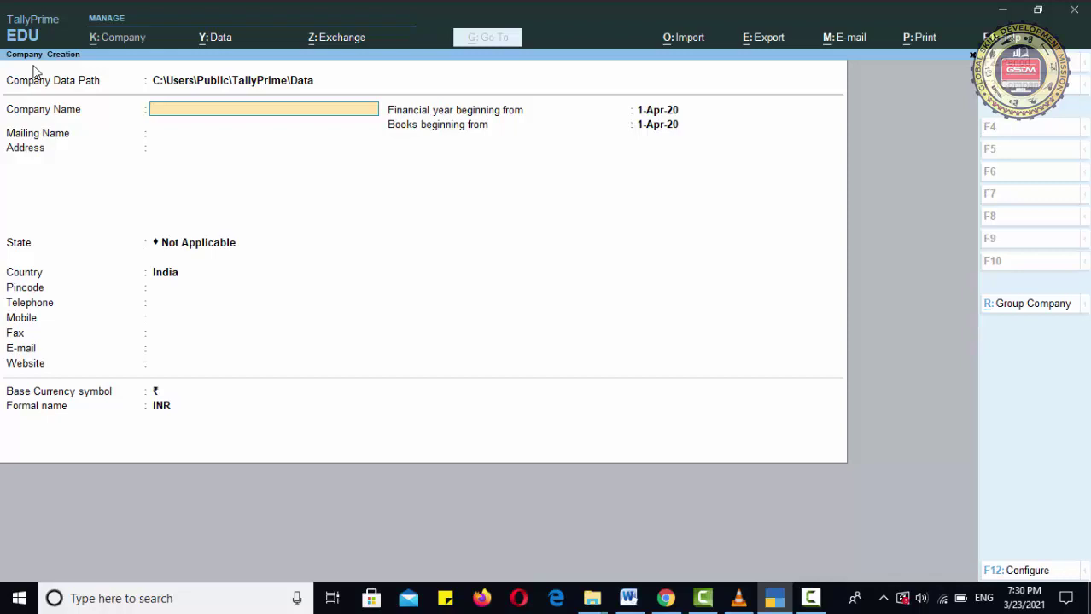
{"action": "key", "text": "BackSpace"}
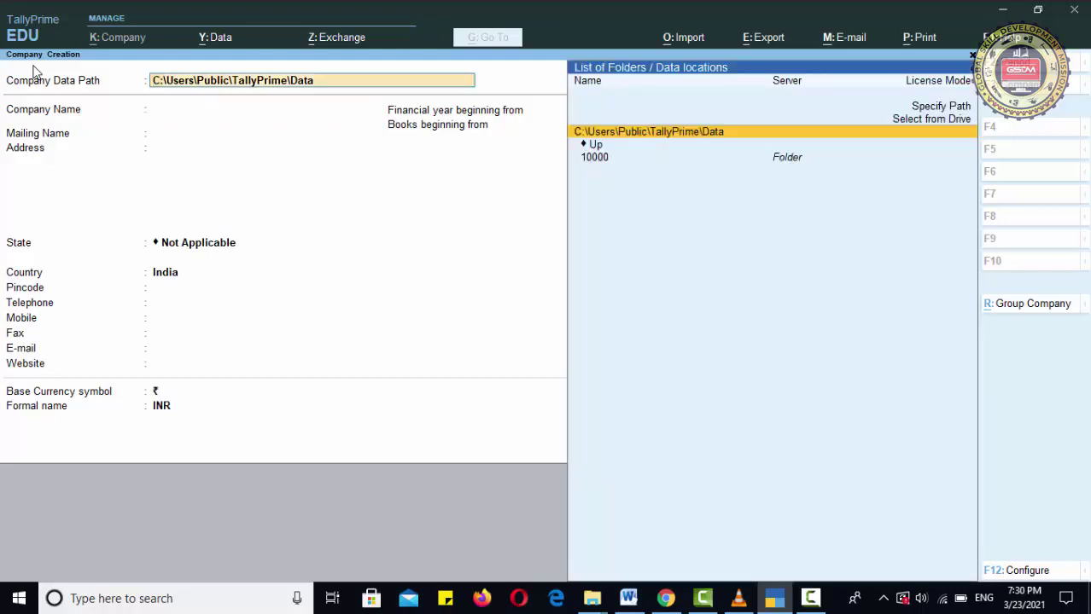
{"action": "key", "text": "Up"}
{"action": "key", "text": "Up"}
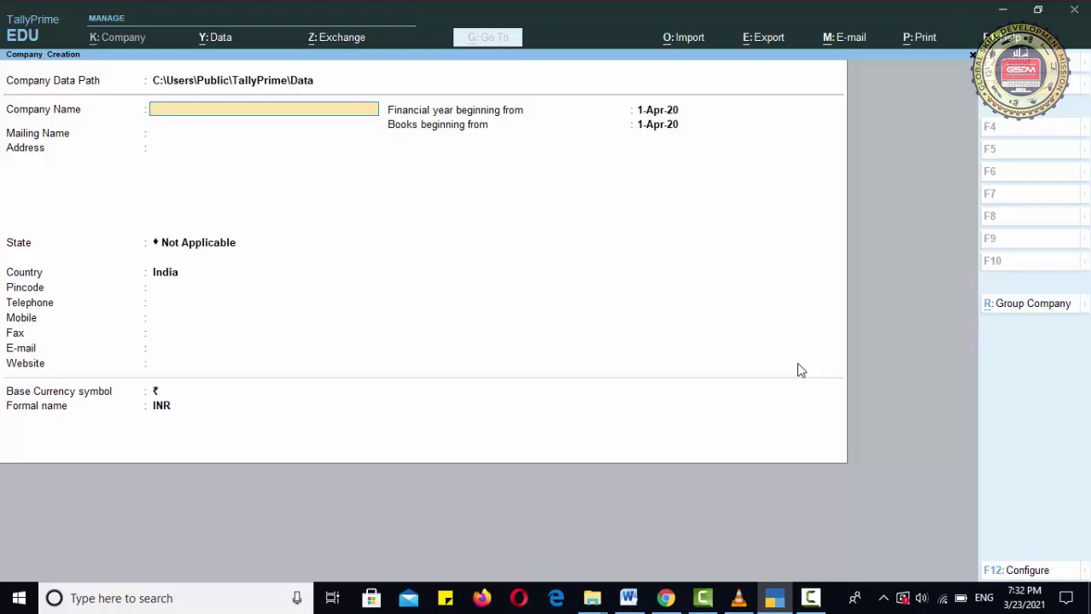
Step: Name the company 'HEADSTART PVT LTD' and keep the same mailing name
{"action": "type", "text": "HEADSR"}
{"action": "key", "text": "BackSpace"}
{"action": "type", "text": "TART PVT"}
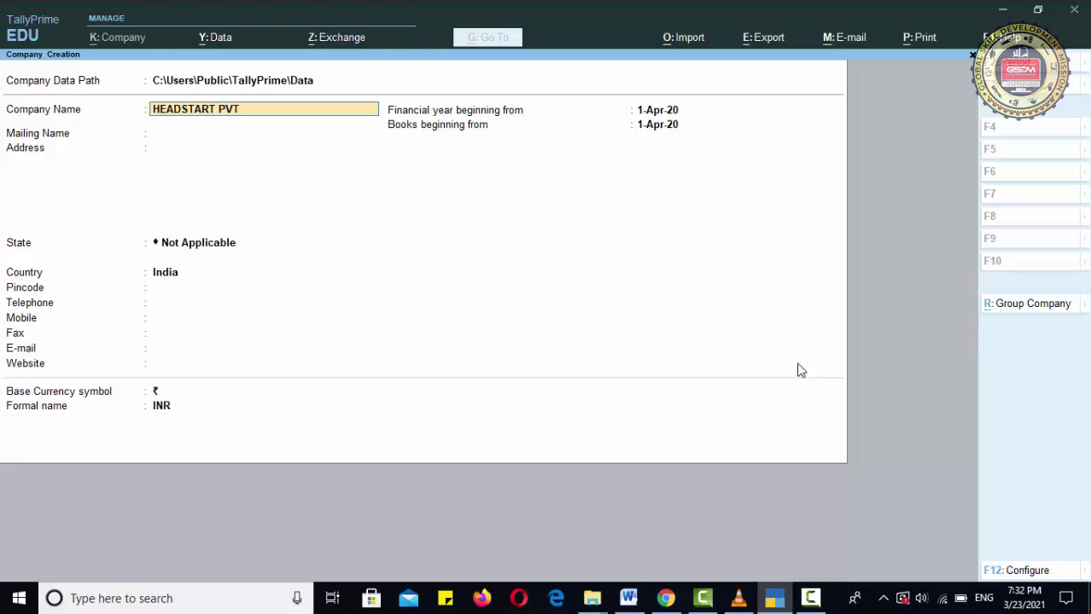
{"action": "type", "text": " LTD"}
{"action": "key", "text": "Return"}
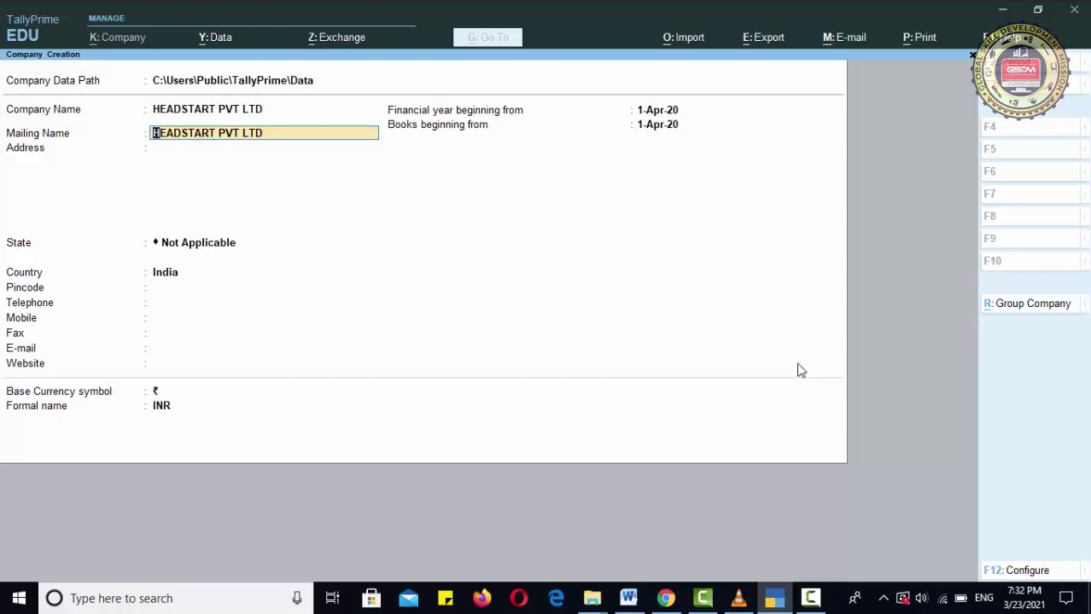
{"action": "key", "text": "Return"}
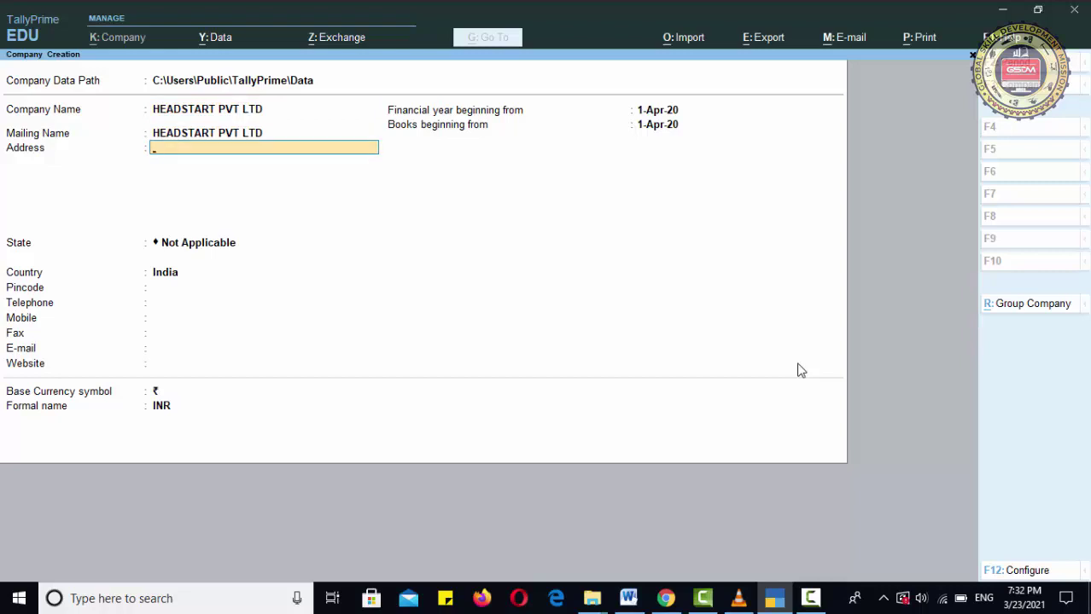
Step: Enter the company's two-line postal address
{"action": "key", "text": "Return"}
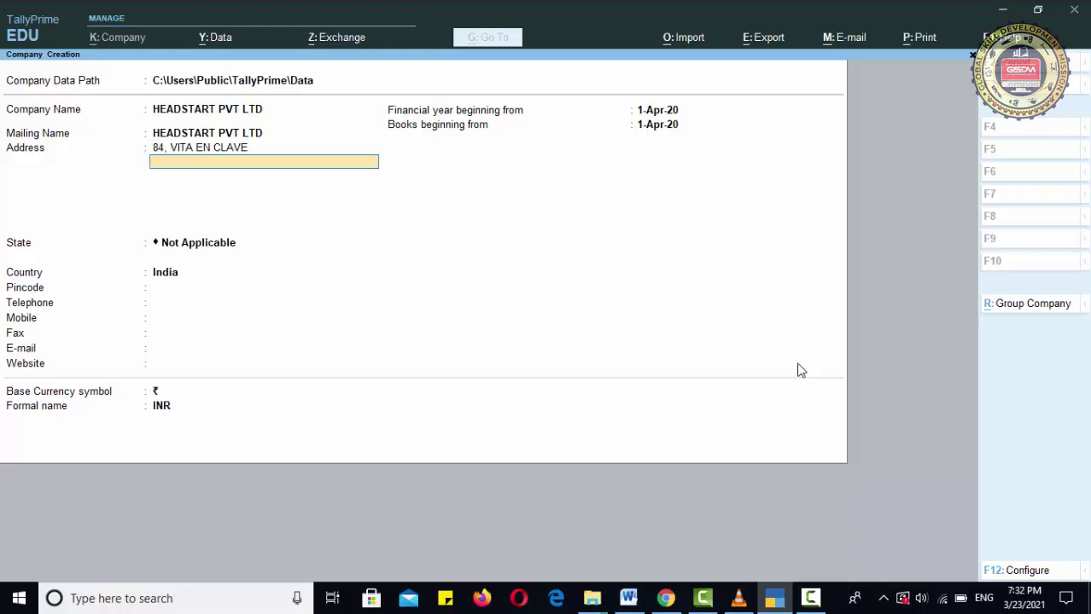
{"action": "key", "text": "Return"}
{"action": "key", "text": "Return"}
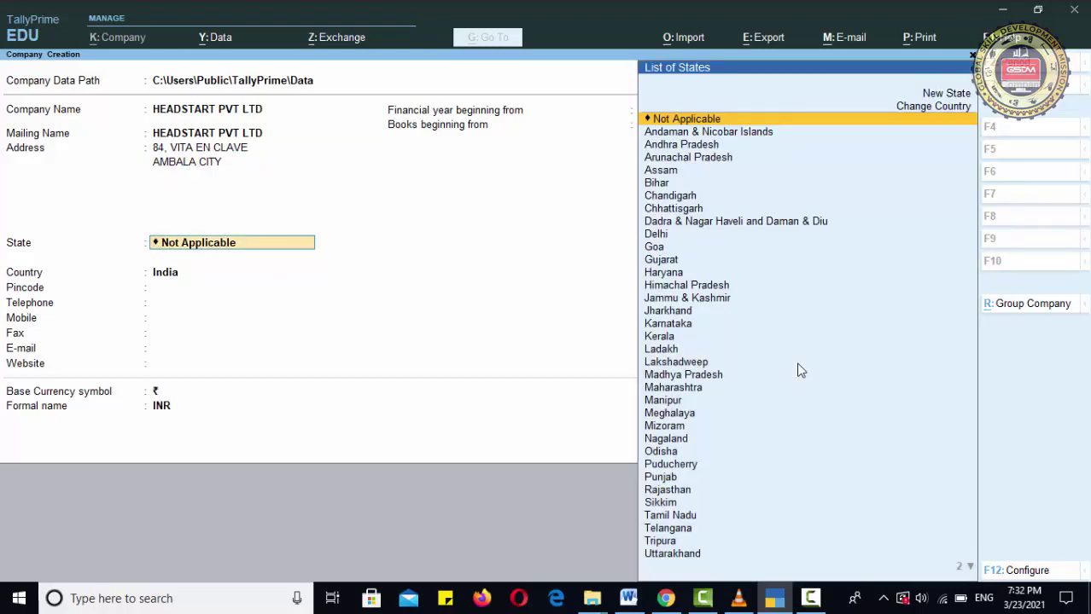
Step: Set the state to Haryana and enter the company's pincode
{"action": "type", "text": "H"}
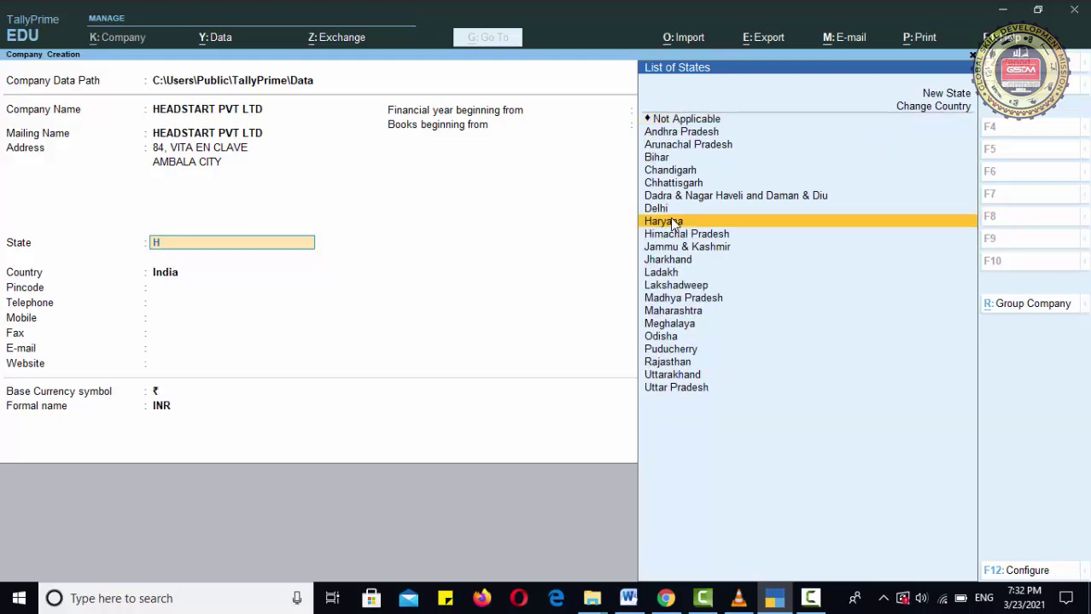
{"action": "left_click", "coordinate": [671, 221]}
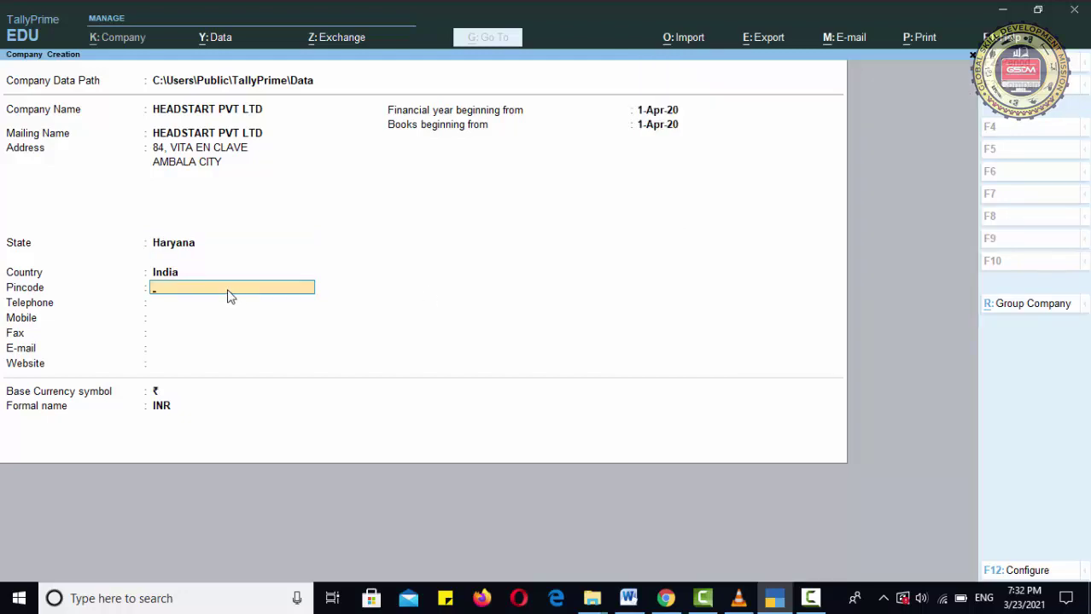
{"action": "type", "text": "134007"}
{"action": "key", "text": "Return"}
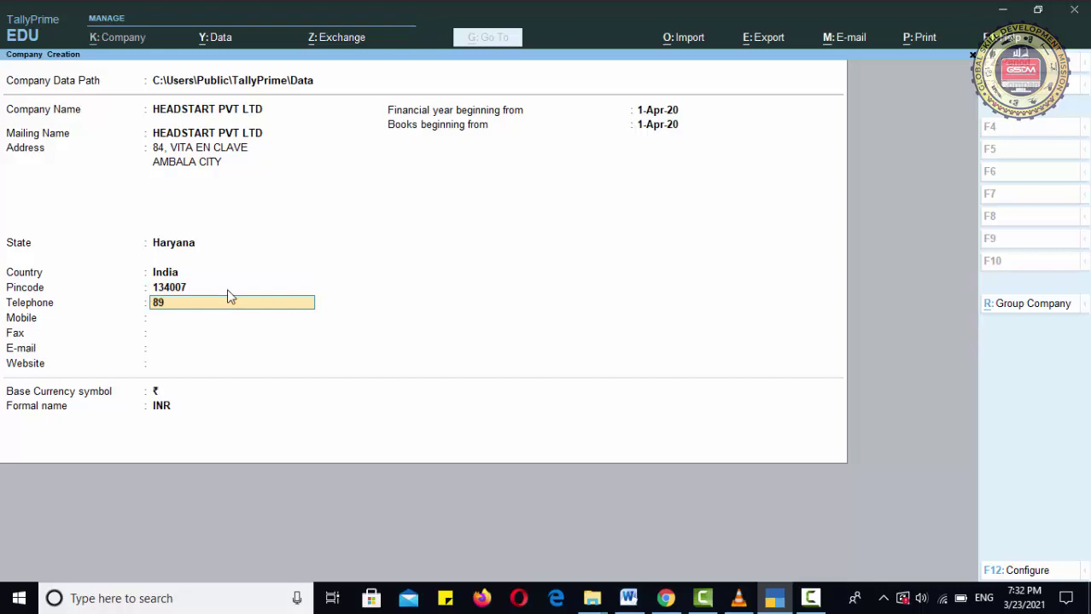
Step: Enter the telephone and mobile numbers, leaving fax, e-mail and website blank
{"action": "key", "text": "Return"}
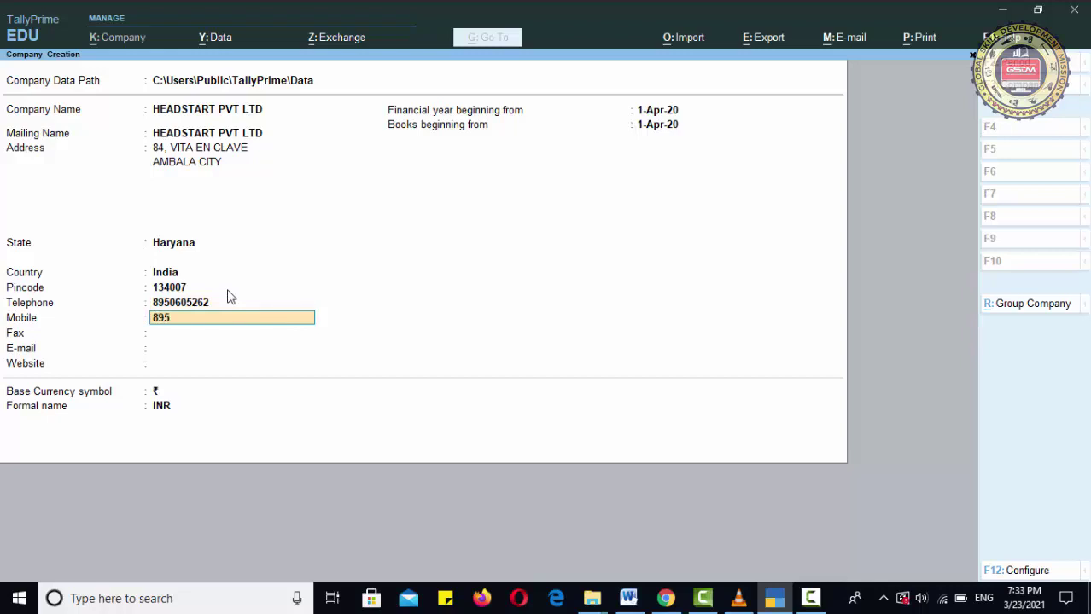
{"action": "key", "text": "Return"}
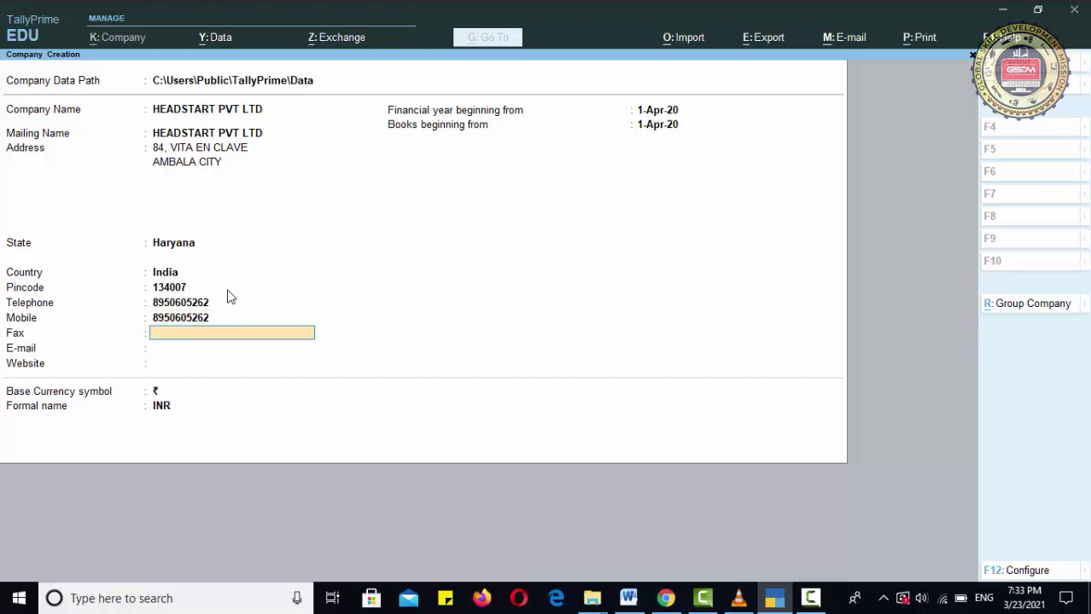
{"action": "key", "text": "Return"}
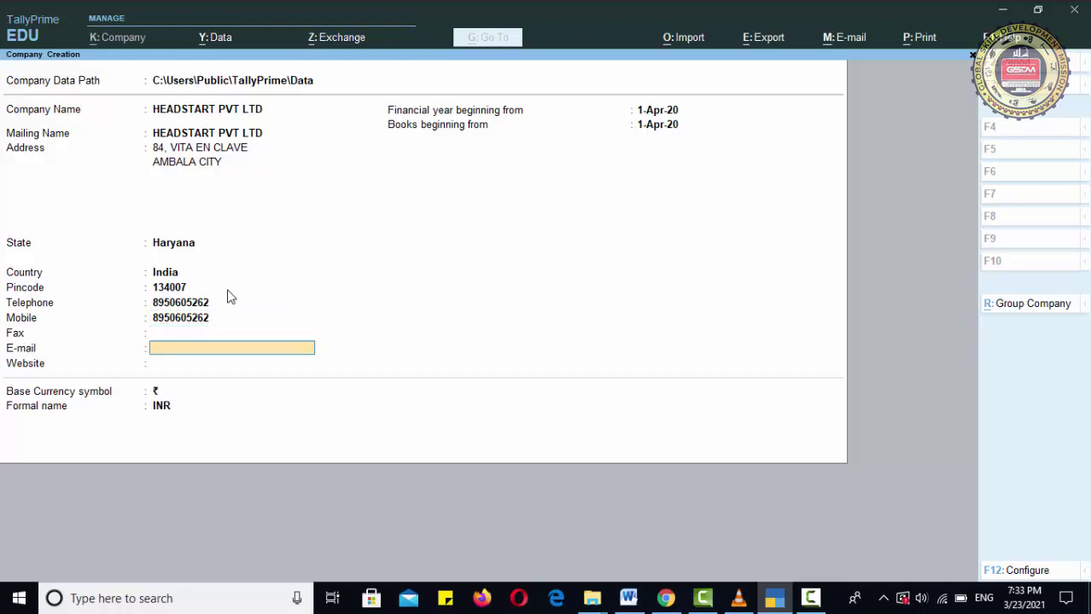
{"action": "key", "text": "Return"}
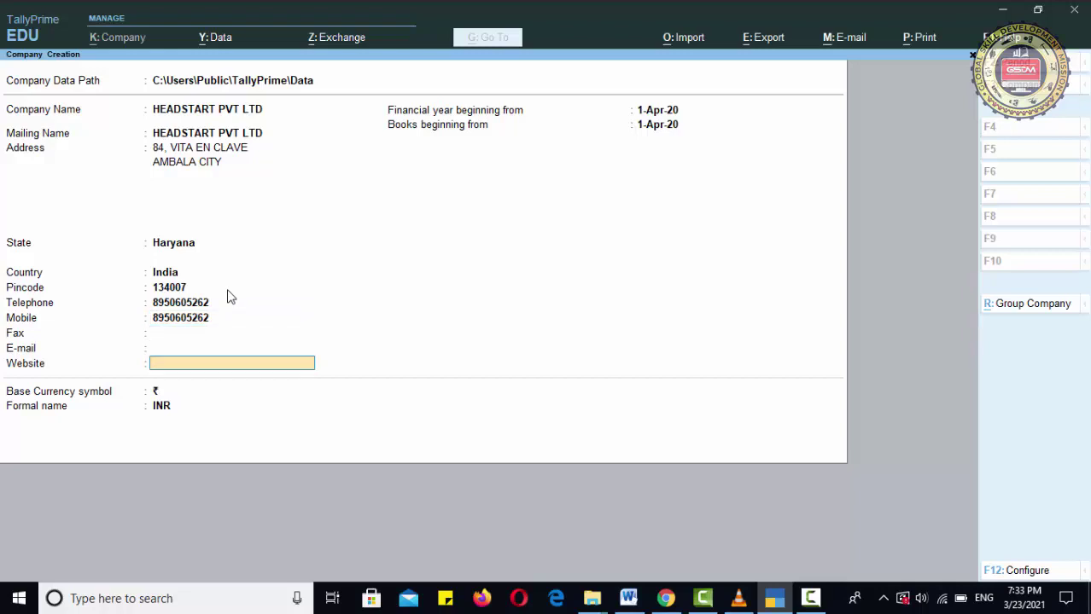
{"action": "key", "text": "Return"}
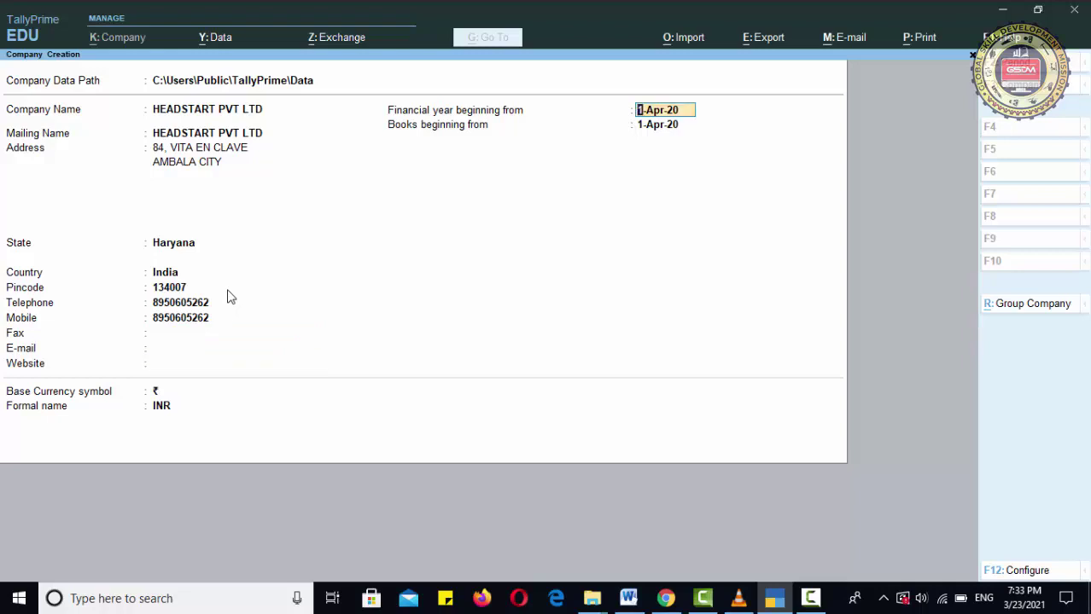
Step: Keep books from 1-Apr-20 and ₹/INR base currency, then accept the company
{"action": "key", "text": "Return"}
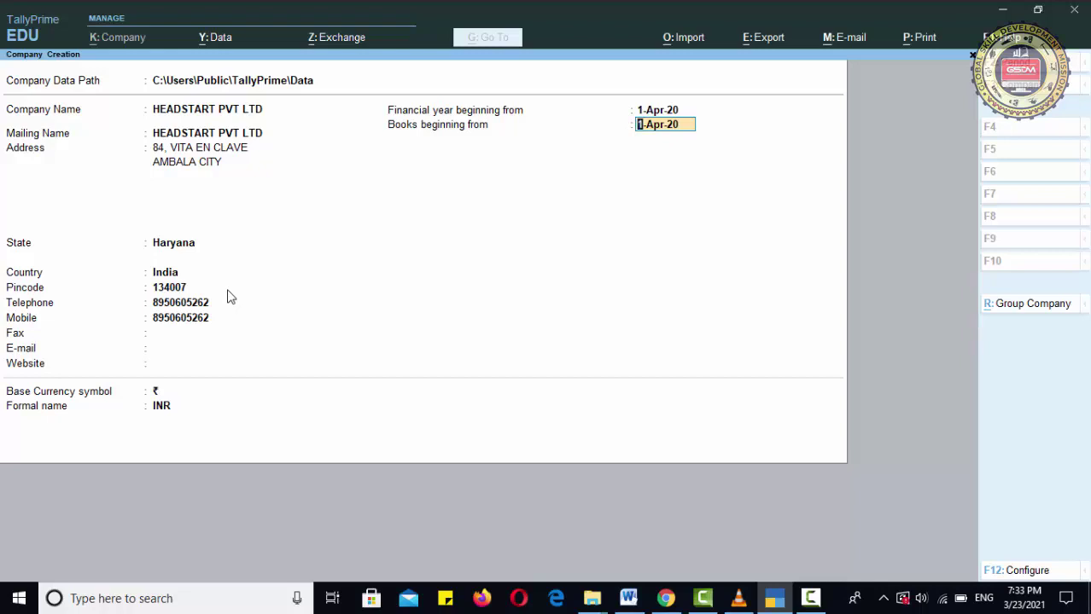
{"action": "key", "text": "Return"}
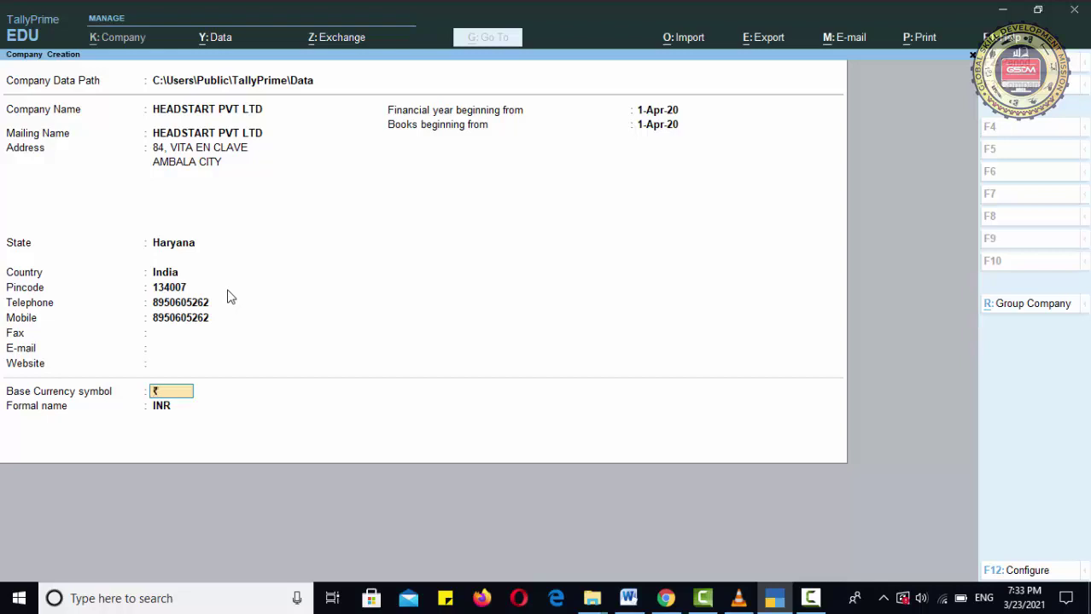
{"action": "key", "text": "Return"}
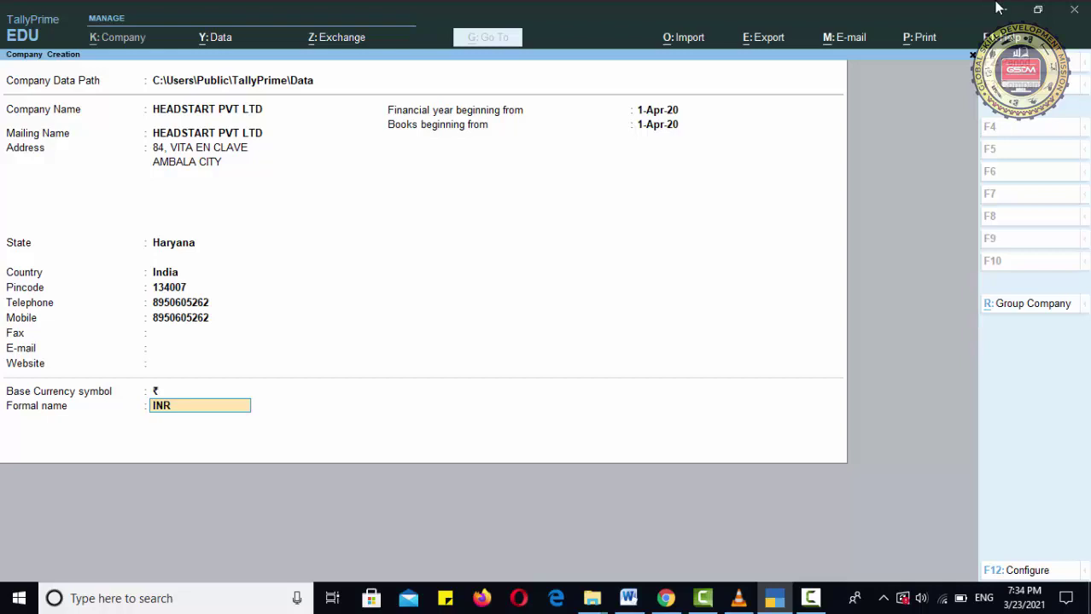
{"action": "key", "text": "Return"}
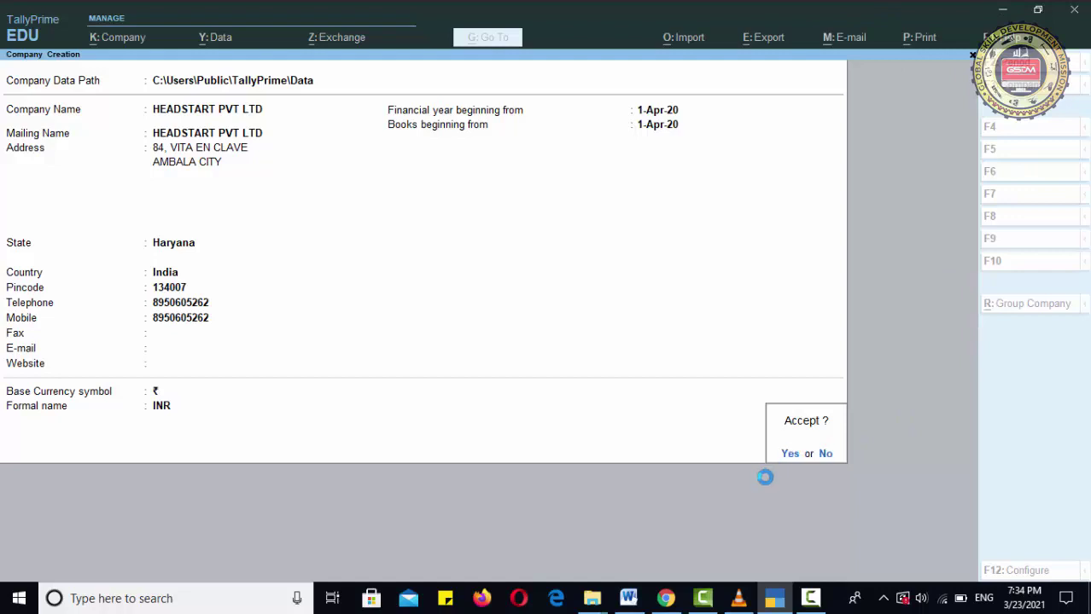
{"action": "key", "text": "Return"}
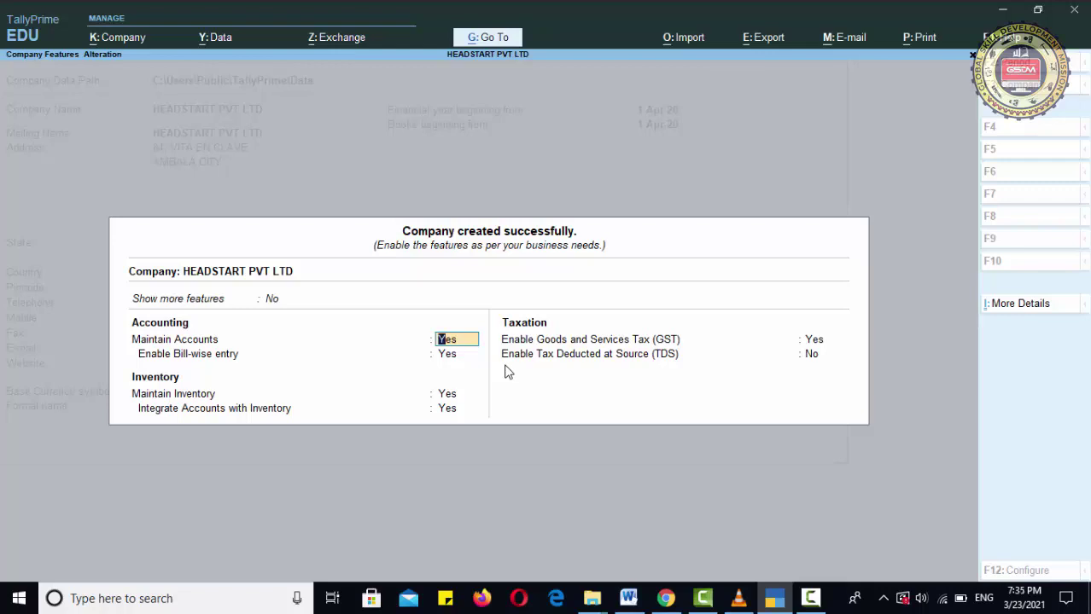
Step: Keep Maintain Accounts and Enable GST at Yes to reach GST Details
{"action": "key", "text": "Return"}
{"action": "key", "text": "Return"}
{"action": "key", "text": "Return"}
{"action": "key", "text": "Return"}
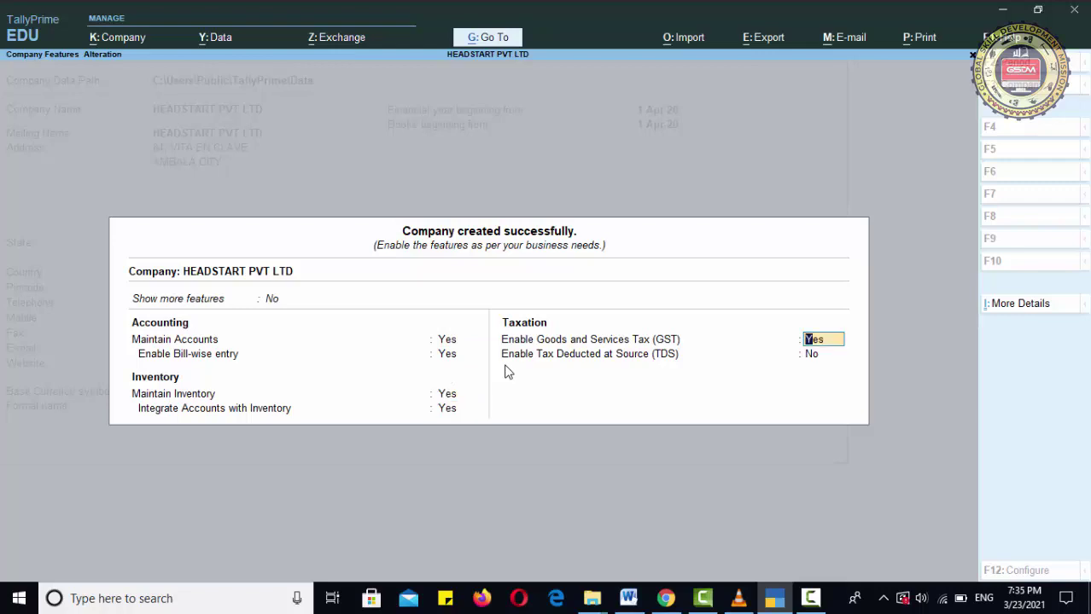
{"action": "key", "text": "Return"}
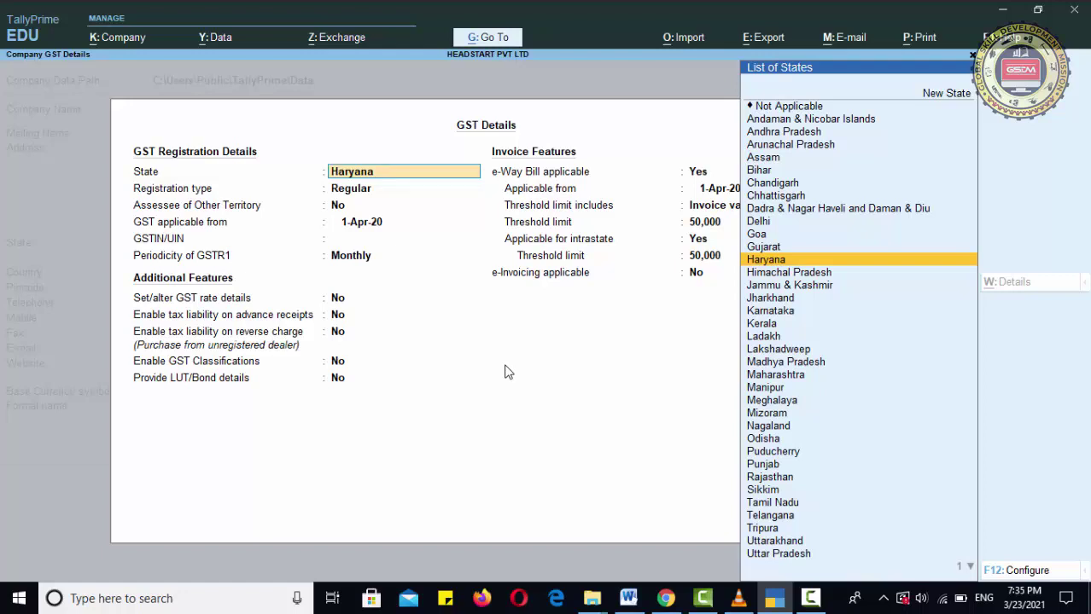
Step: Keep state Haryana, Regular registration, Other Territory No, GST applicable from 1-Apr-20
{"action": "key", "text": "Return"}
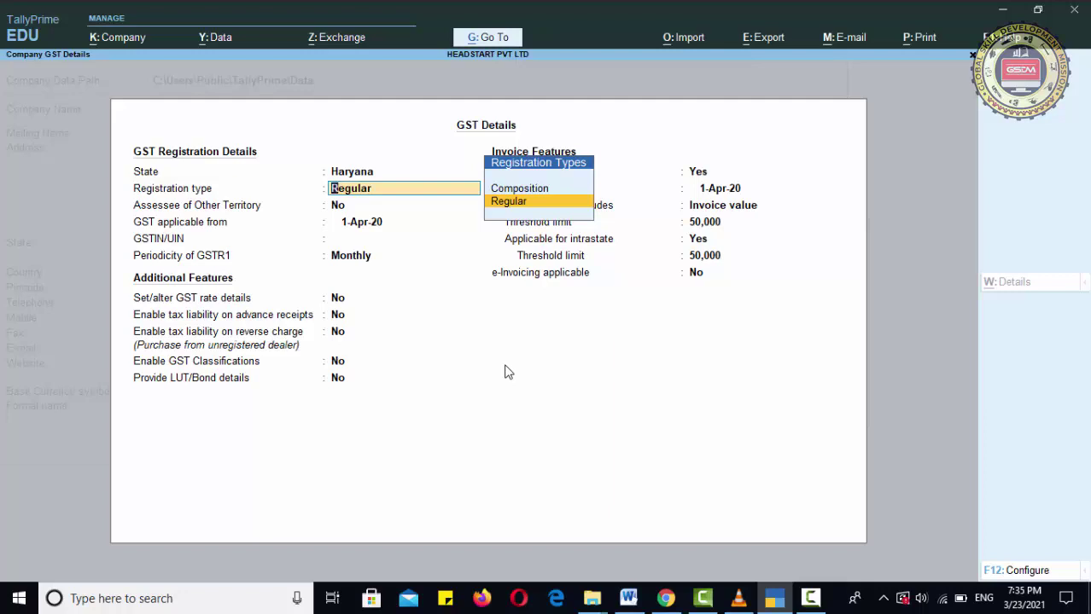
{"action": "key", "text": "Return"}
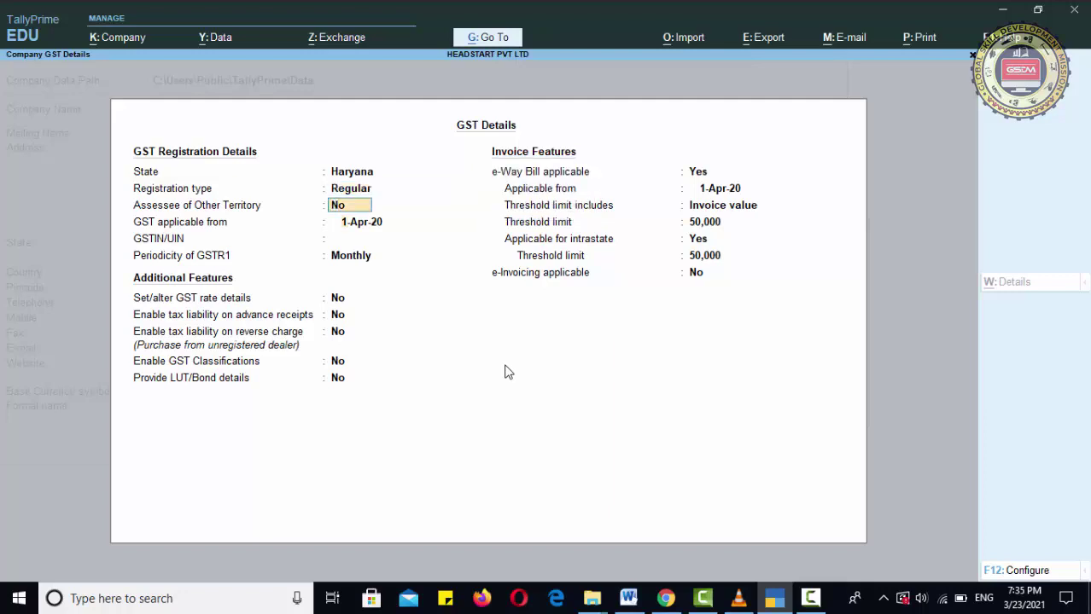
{"action": "key", "text": "Return"}
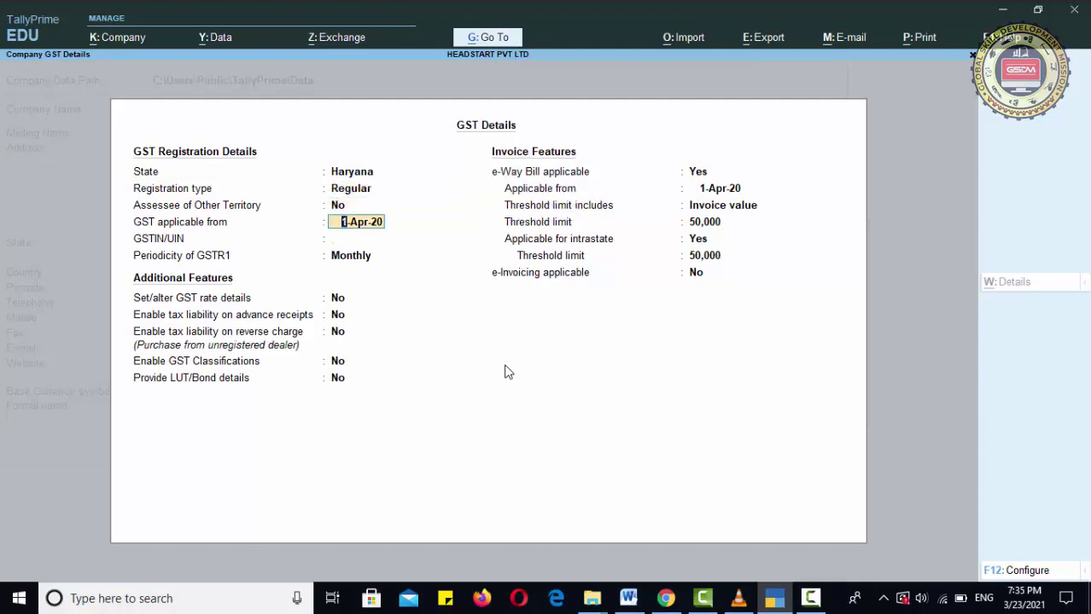
{"action": "key", "text": "Return"}
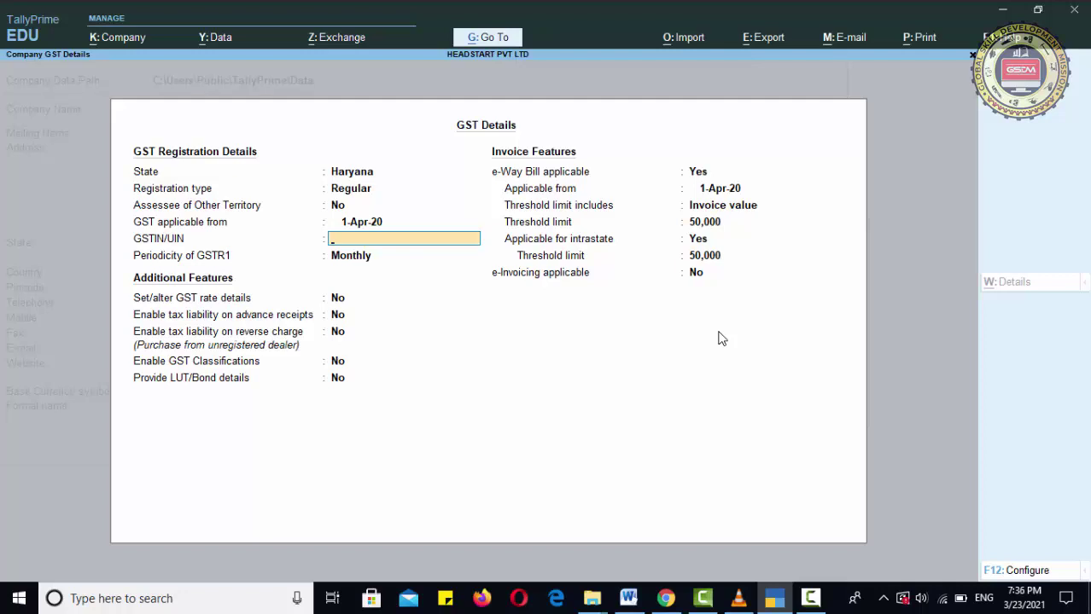
Step: Enter the company's GSTIN/UIN and dismiss the GSTIN verification warning
{"action": "type", "text": "06"}
{"action": "type", "text": "ABCDE1234"}
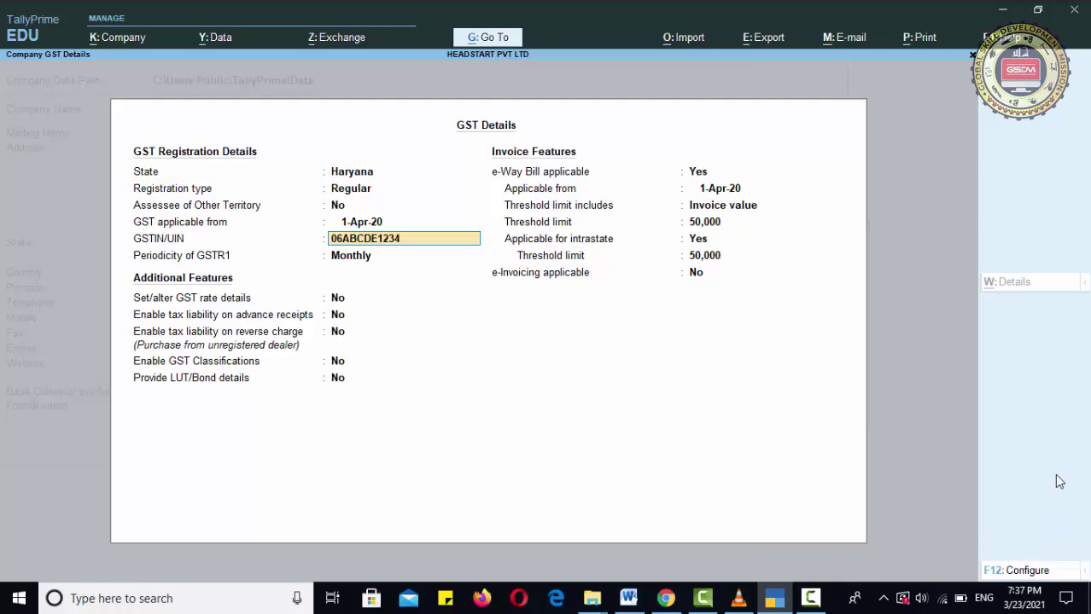
{"action": "type", "text": "F"}
{"action": "type", "text": "3"}
{"action": "type", "text": "Z4"}
{"action": "key", "text": "Return"}
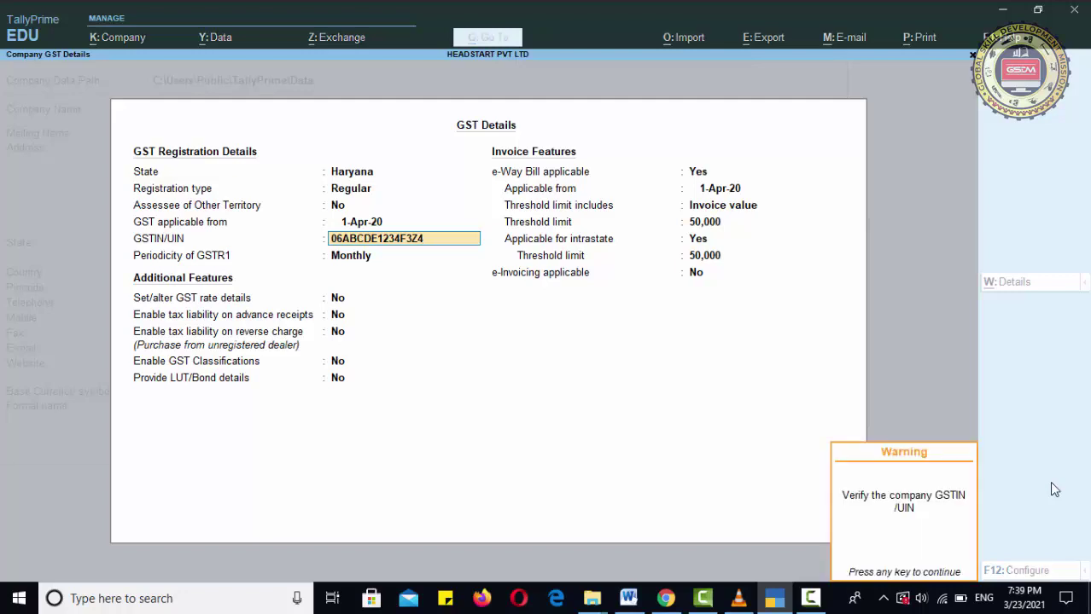
{"action": "key", "text": "Return"}
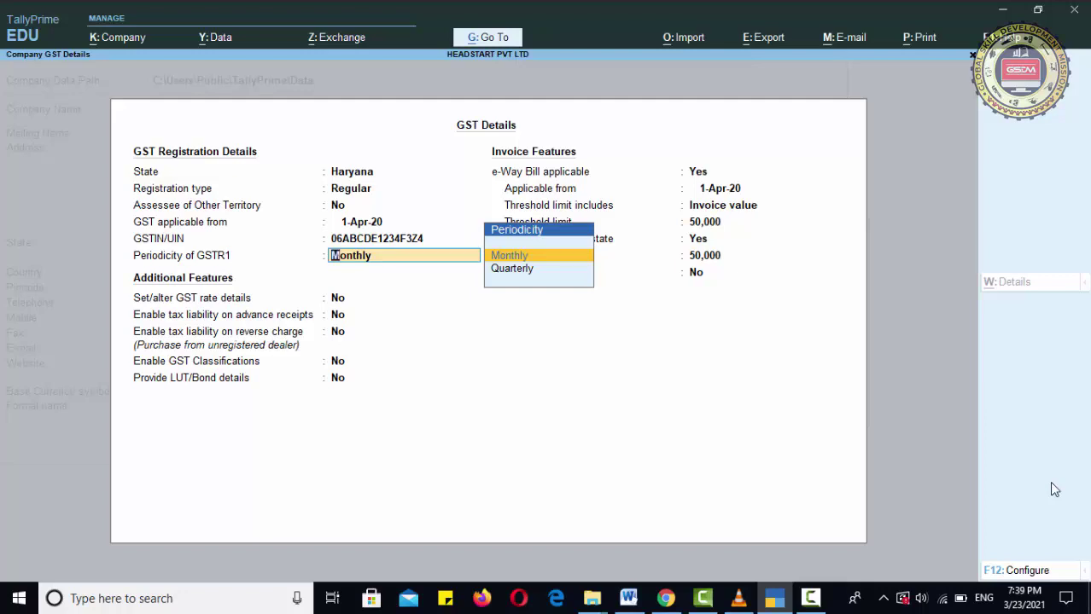
Step: Keep Monthly GSTR1 and default e-Way Bill settings, then save the GST details
{"action": "key", "text": "Return"}
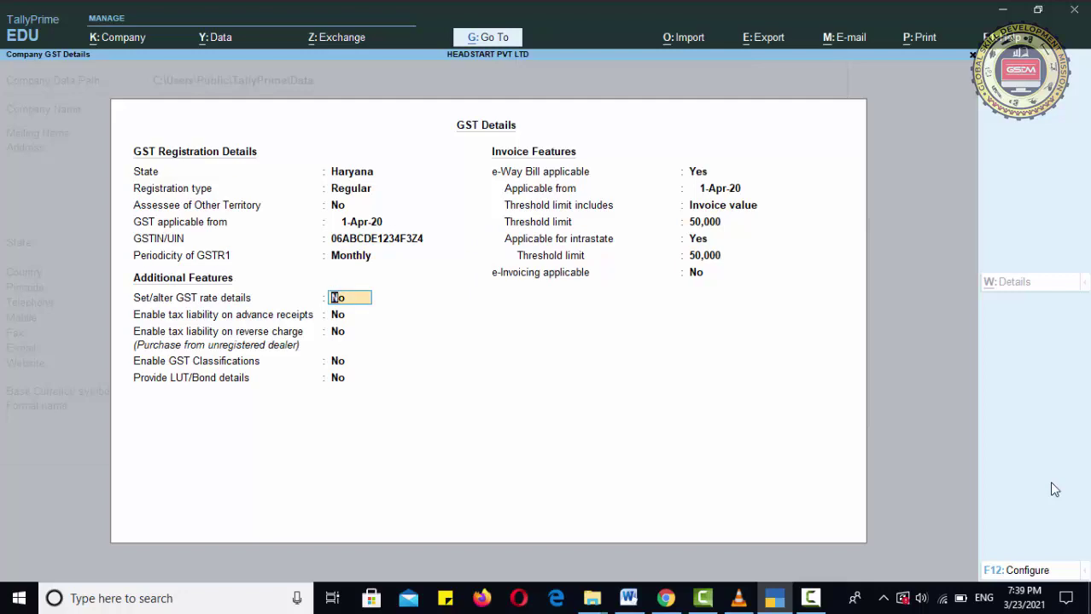
{"action": "key", "text": "Return"}
{"action": "key", "text": "Return"}
{"action": "key", "text": "Return"}
{"action": "key", "text": "Return"}
{"action": "key", "text": "Return"}
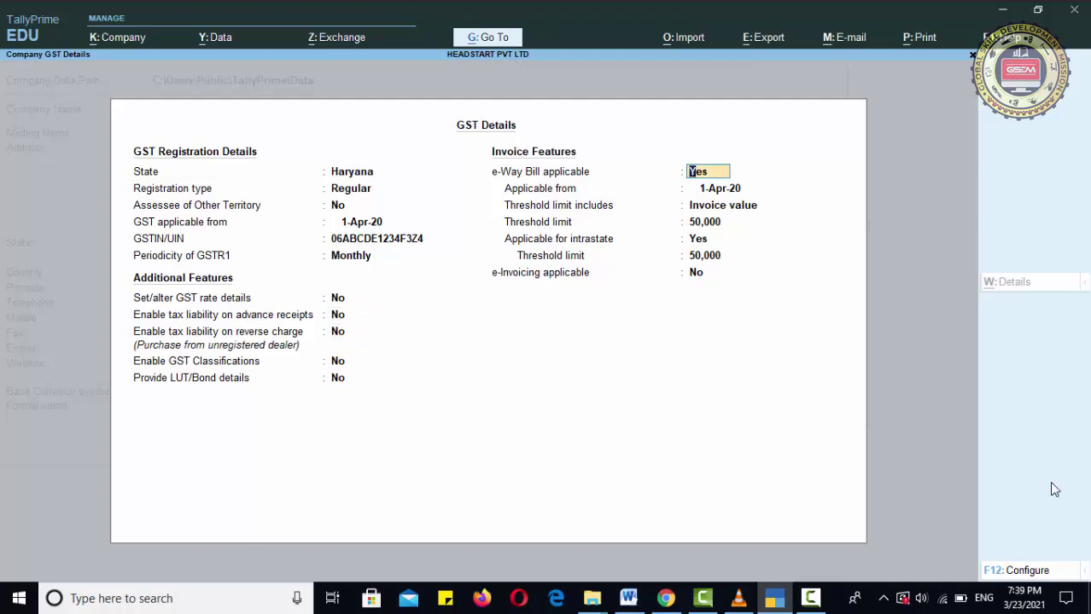
{"action": "key", "text": "Return"}
{"action": "key", "text": "Return"}
{"action": "key", "text": "Return"}
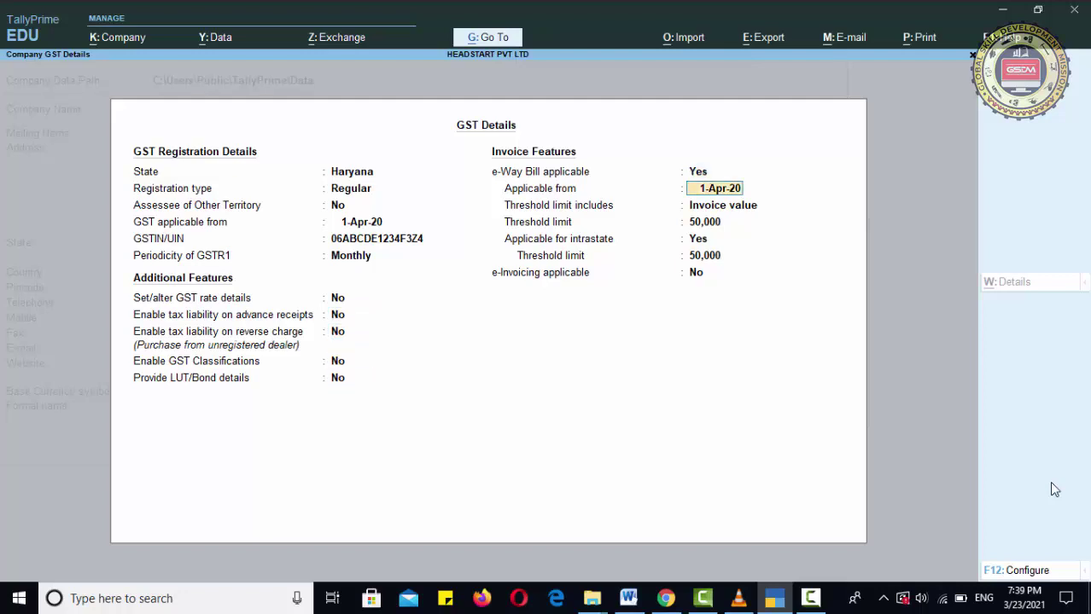
{"action": "key", "text": "Return"}
{"action": "key", "text": "Return"}
{"action": "key", "text": "Return"}
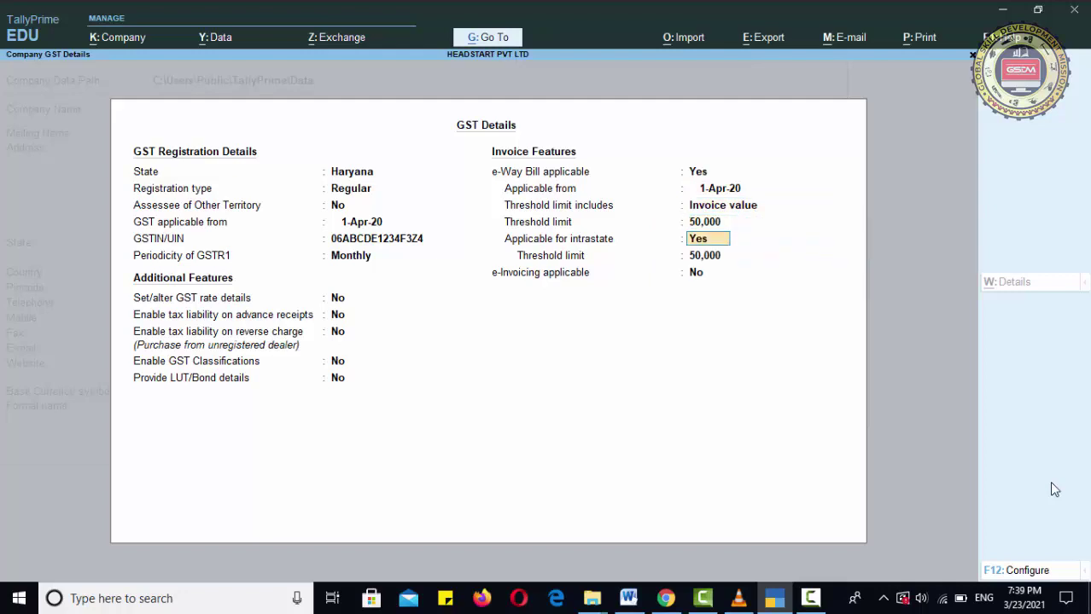
{"action": "key", "text": "Return"}
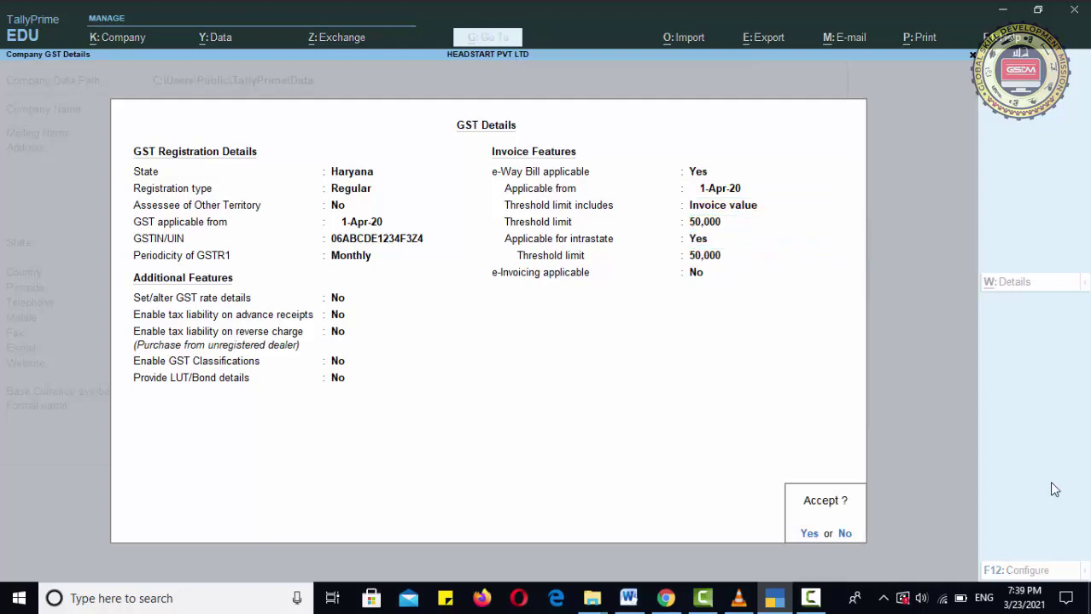
{"action": "key", "text": "Return"}
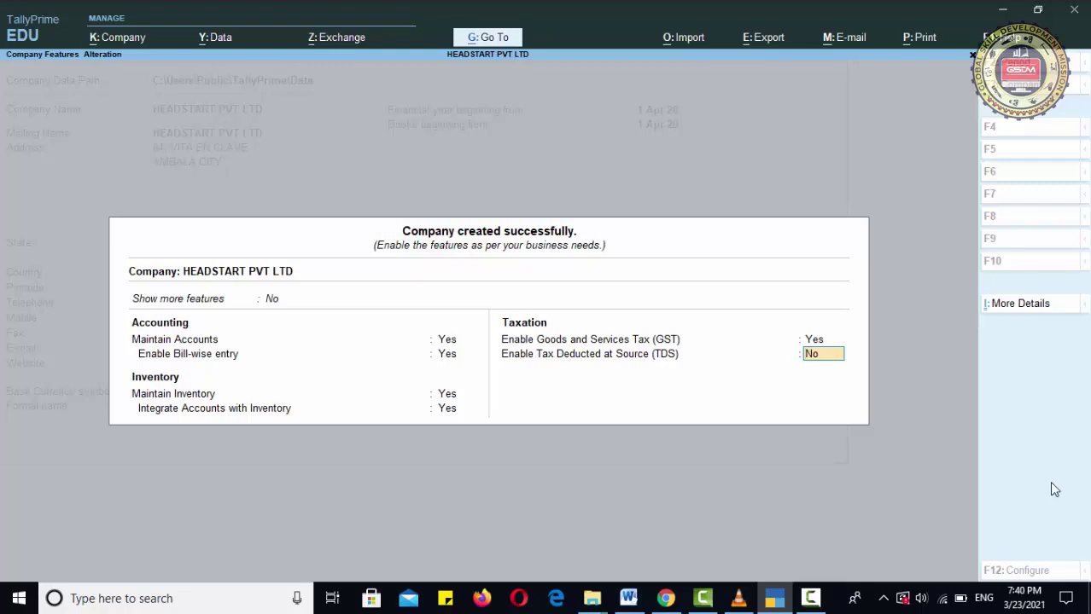
Step: Leave Enable TDS at No and accept the company features to reach HEADSTART PVT LTD's Gateway of Tally
{"action": "key", "text": "Return"}
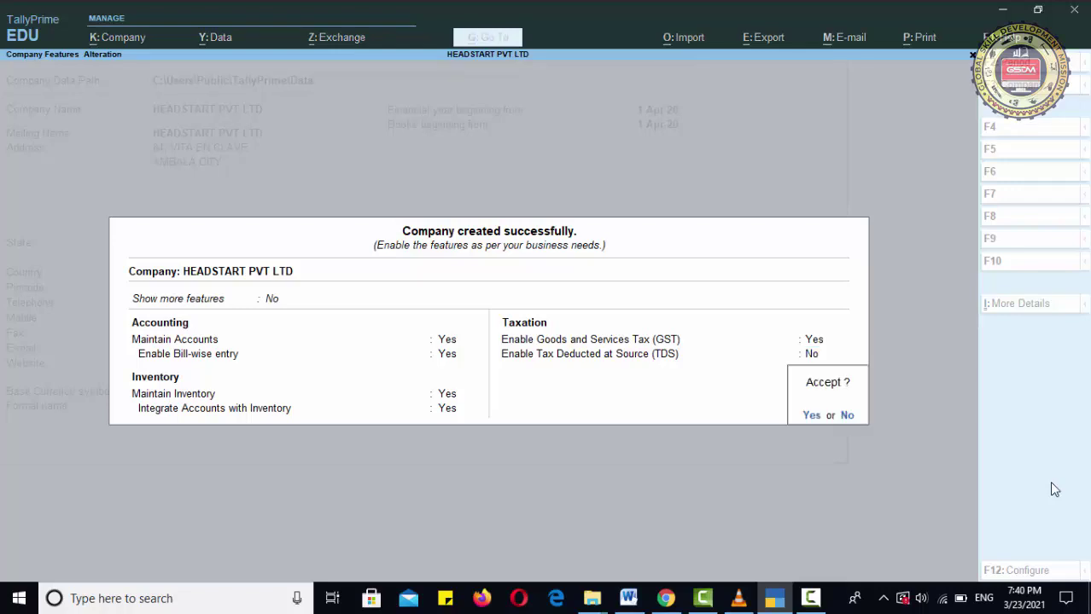
{"action": "left_click", "coordinate": [812, 415]}
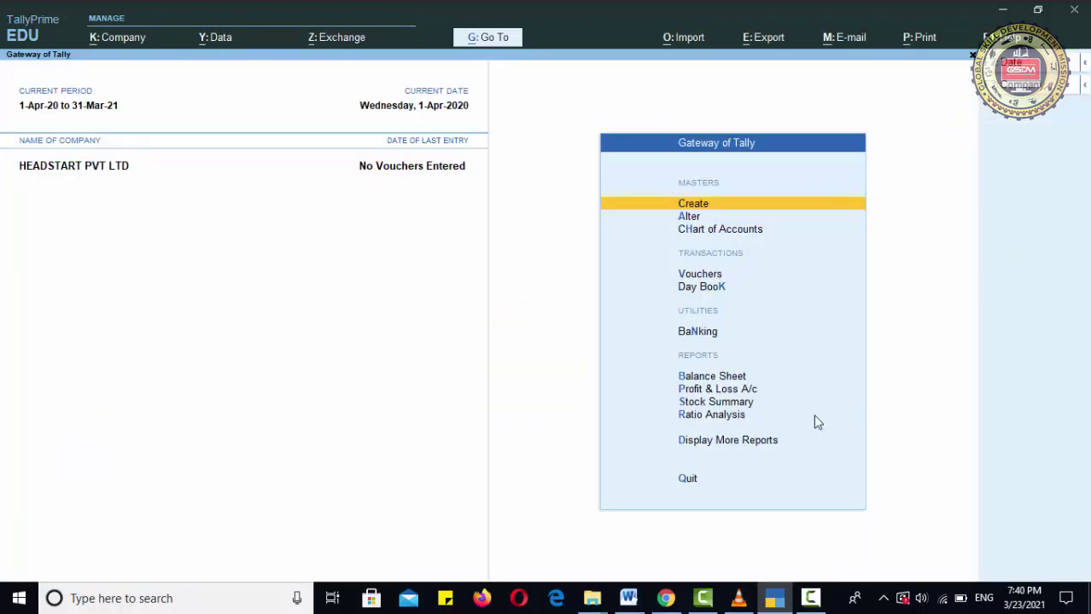